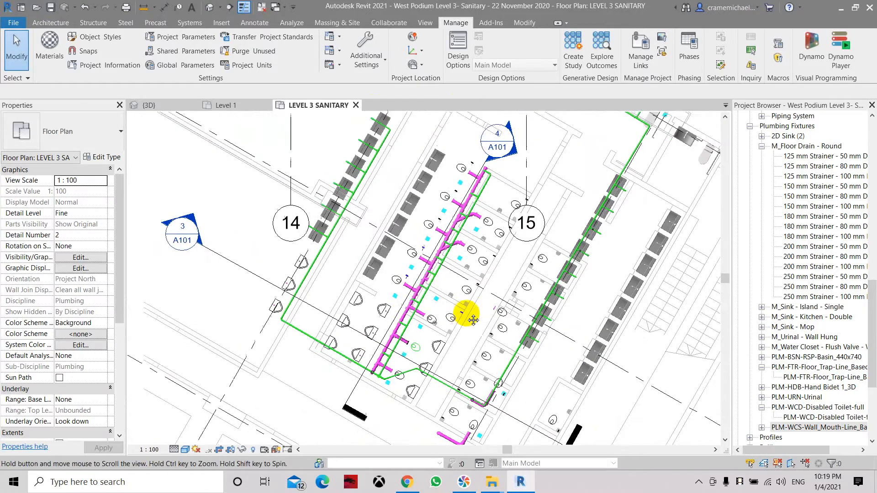
- Switch to the architectural project's Level 1 floor plan, view its restroom area, and close the West Podium Level 3 Sanitary project
scroll(426, 304, down, 1)
scroll(427, 297, down, 1)
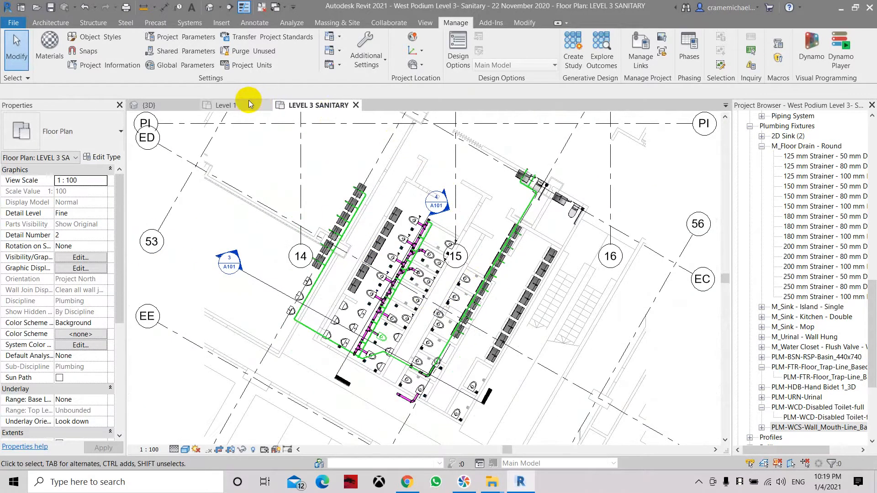
click(250, 104)
scroll(347, 260, down, 4)
middle_drag(347, 259, 419, 302)
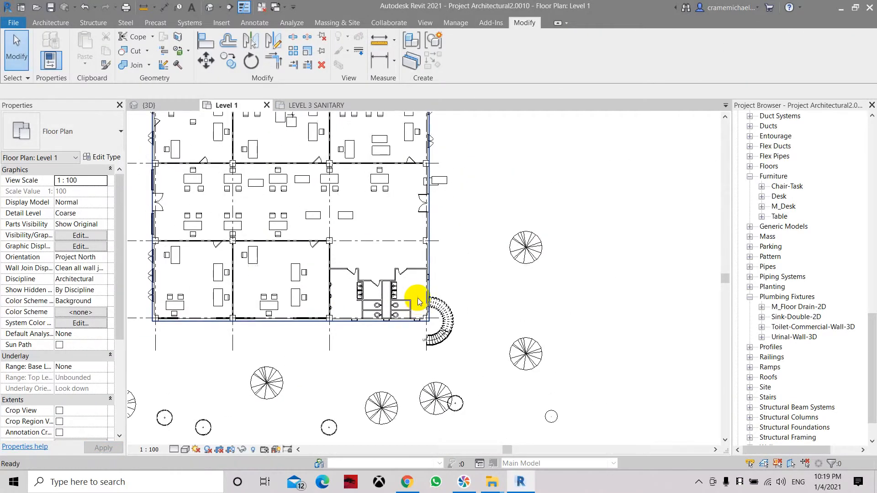
scroll(417, 298, up, 2)
scroll(284, 305, up, 3)
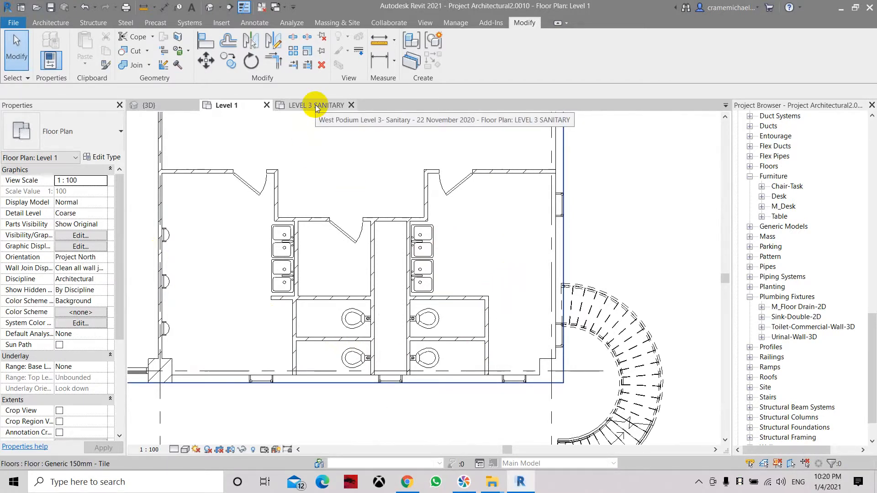
click(351, 105)
click(463, 250)
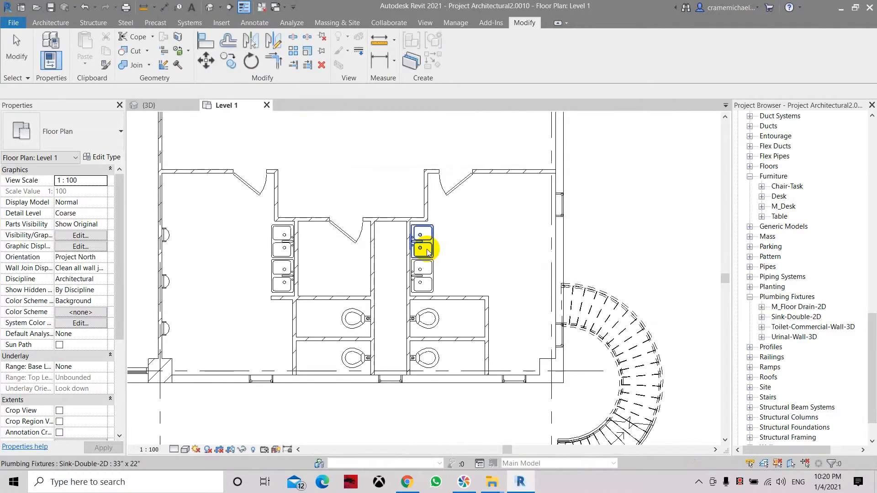
- Link the Revit file West Podium Level 3- Sanitary - 22 November 2020.rvt using Auto - Internal Origin to Internal Origin positioning
scroll(338, 261, down, 5)
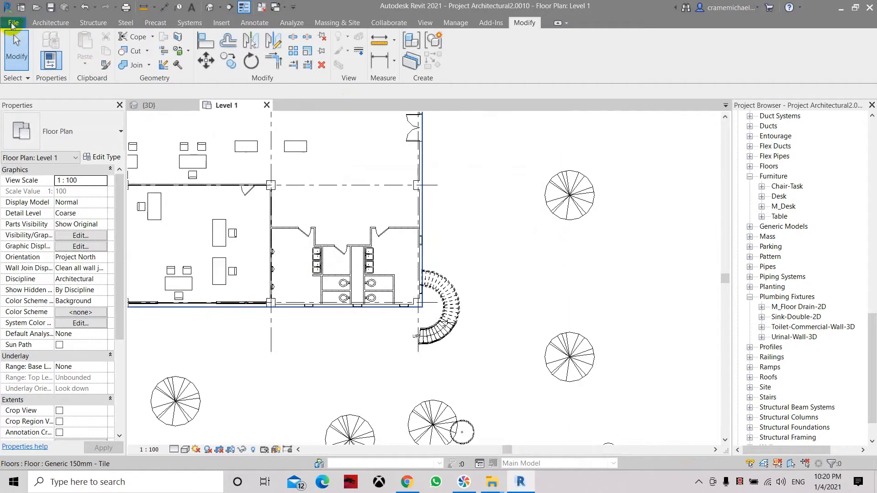
click(221, 23)
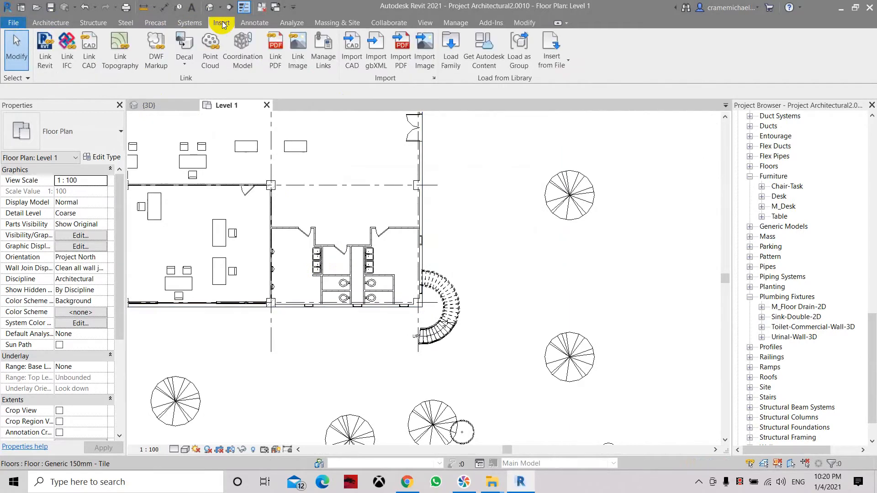
click(54, 64)
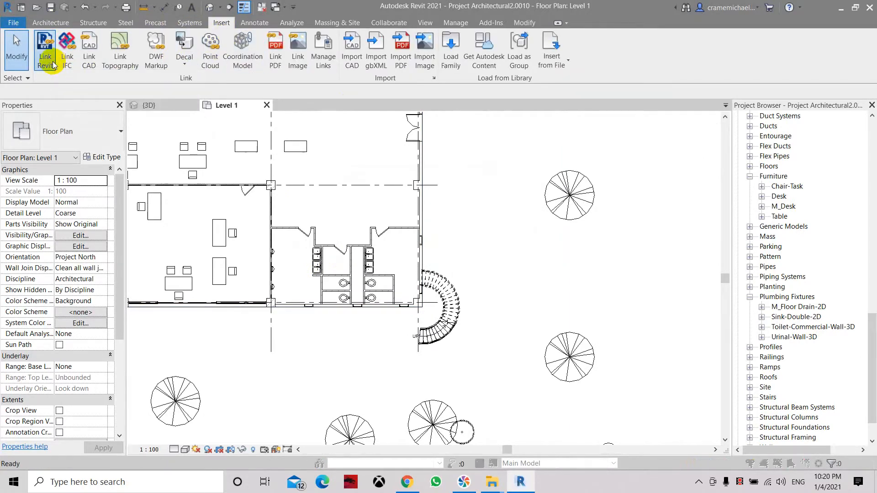
scroll(455, 216, down, 15)
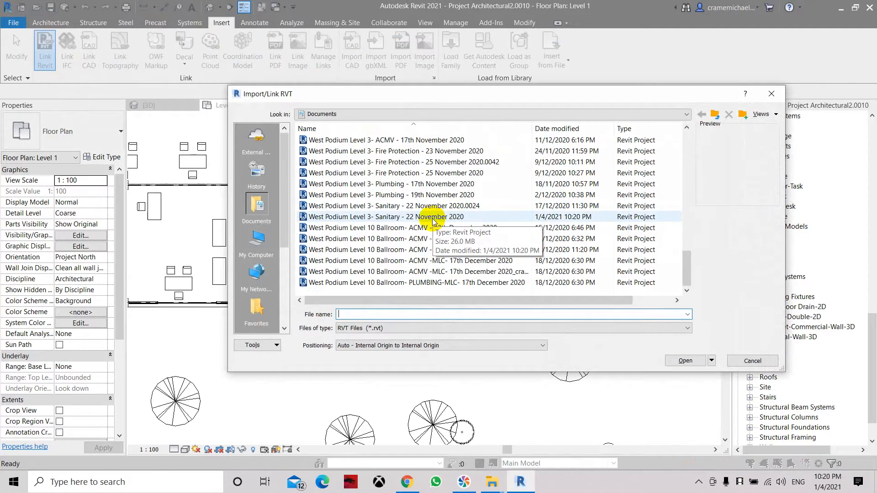
click(459, 220)
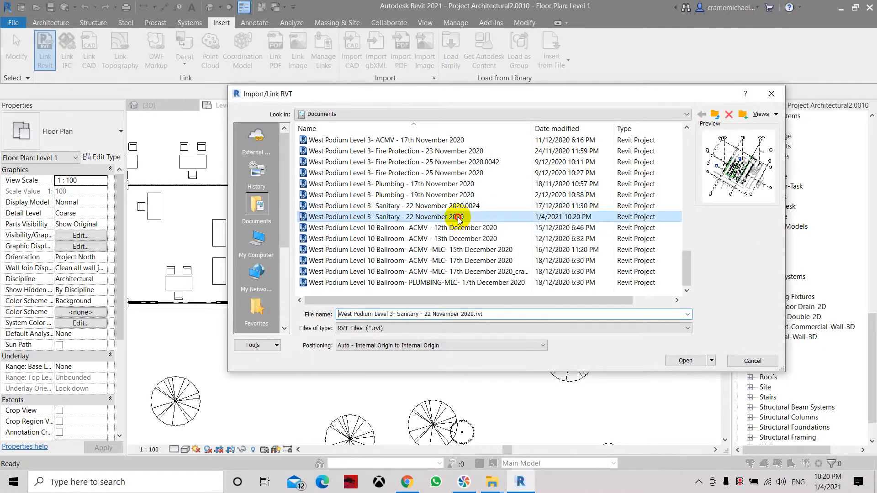
click(690, 357)
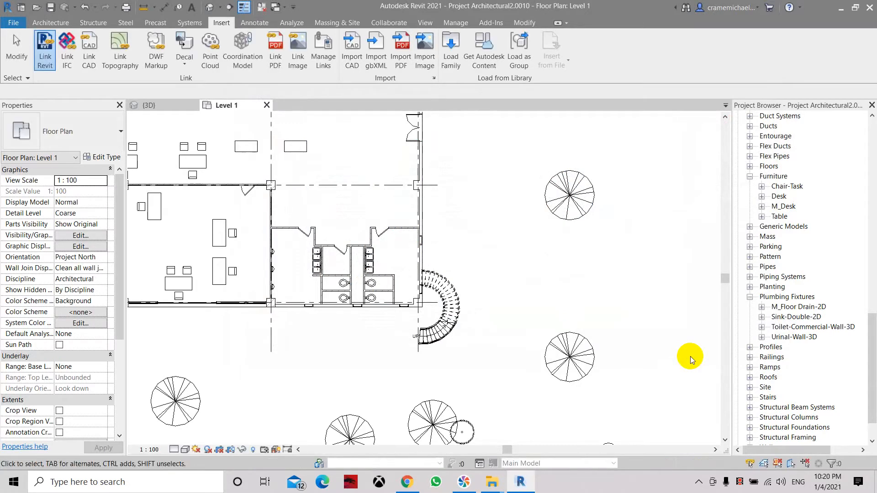
- Open the Level 3 ceiling plan of the architectural project
scroll(531, 262, down, 6)
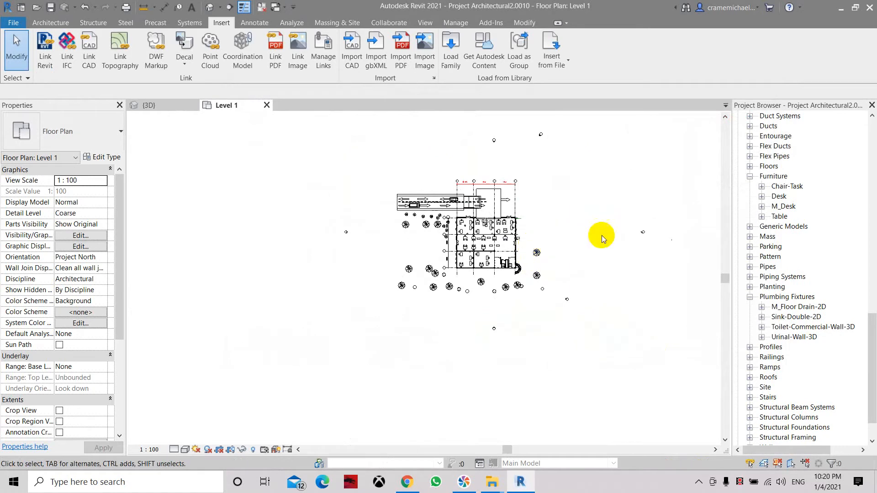
drag(871, 325, 873, 132)
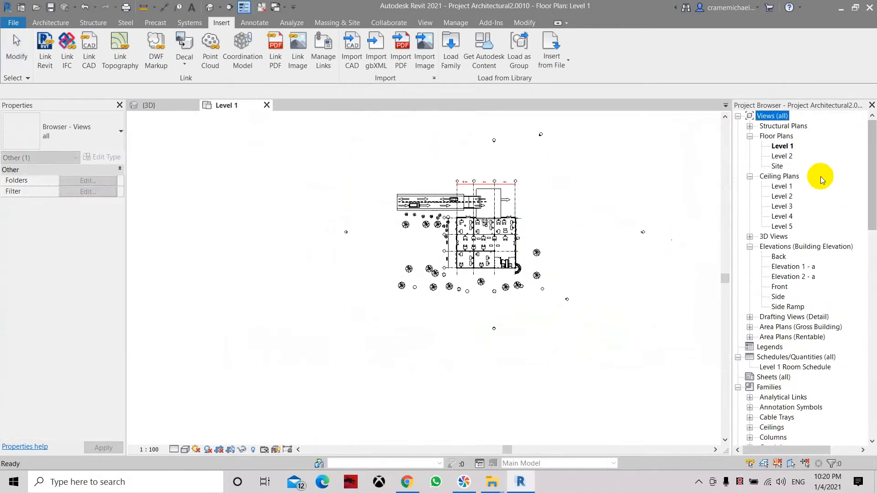
click(781, 206)
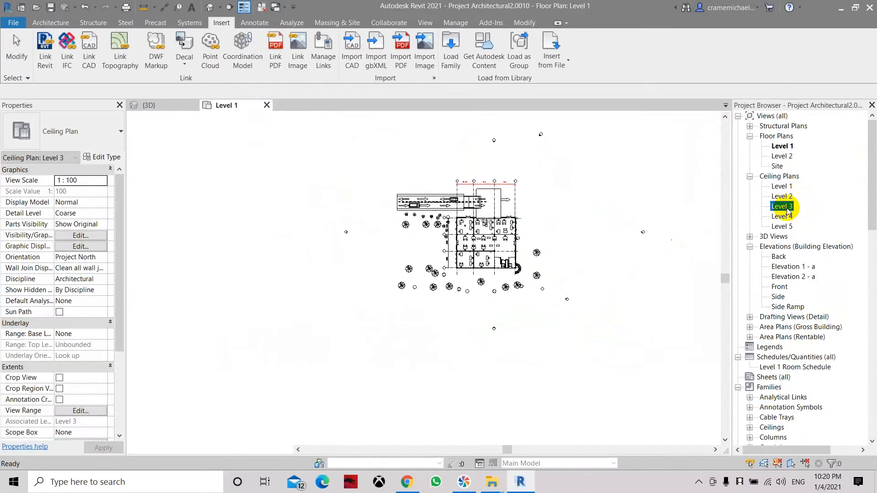
double_click(782, 206)
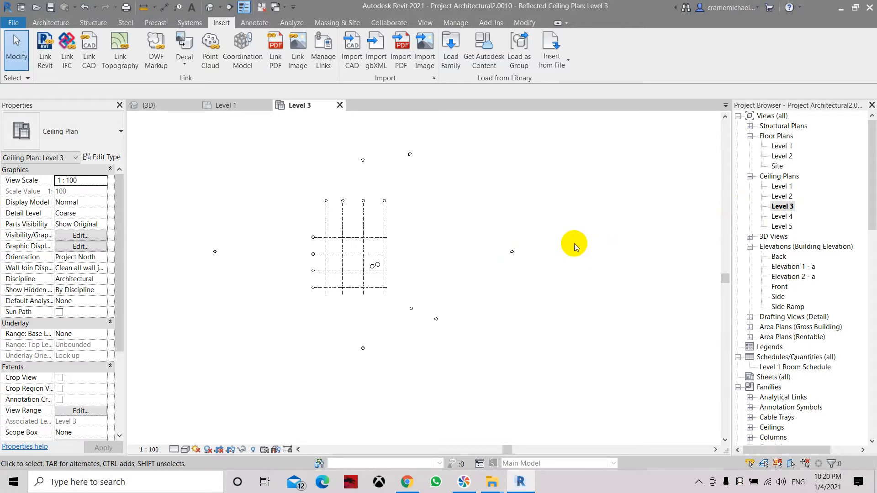
- Locate the linked sanitary model in the Level 3 ceiling plan and examine its extents, fixtures and piping
key(a)
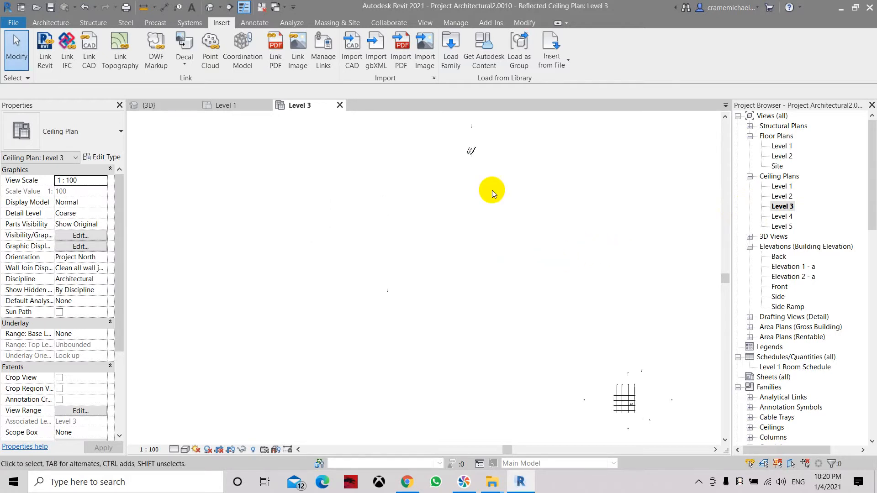
scroll(472, 150, up, 5)
scroll(489, 175, up, 2)
middle_drag(490, 174, 456, 259)
scroll(447, 261, up, 1)
scroll(422, 249, down, 7)
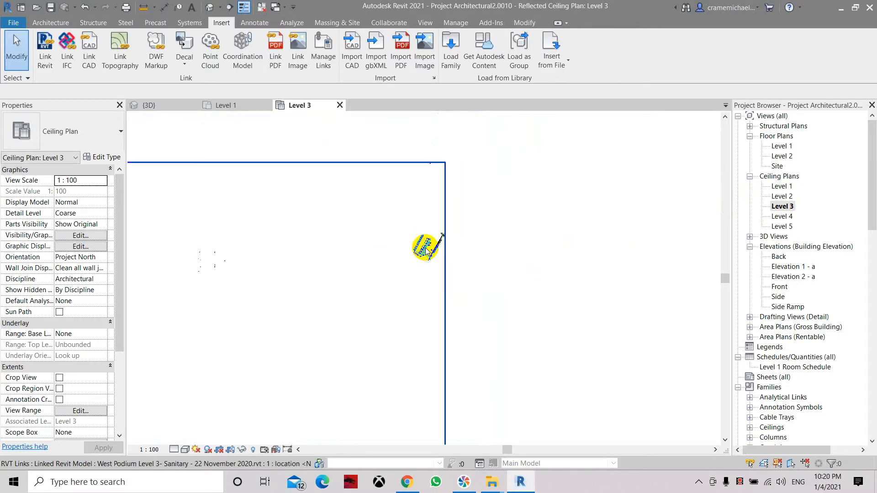
scroll(425, 249, down, 3)
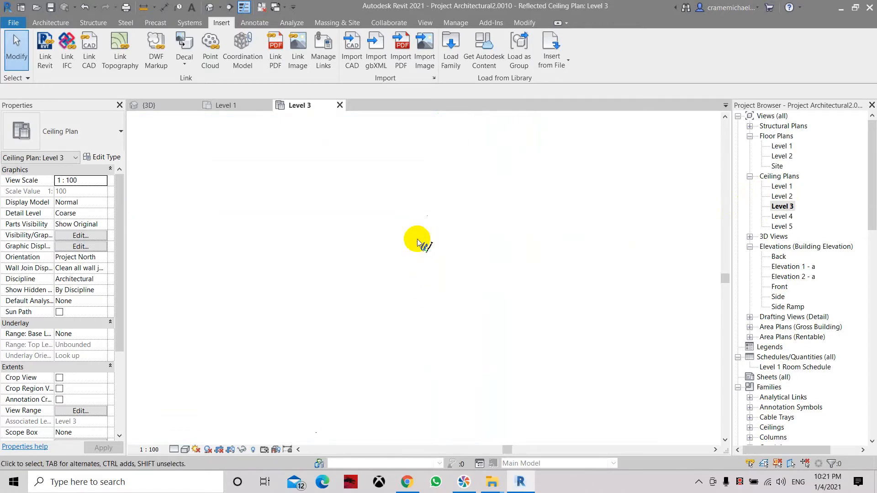
click(428, 224)
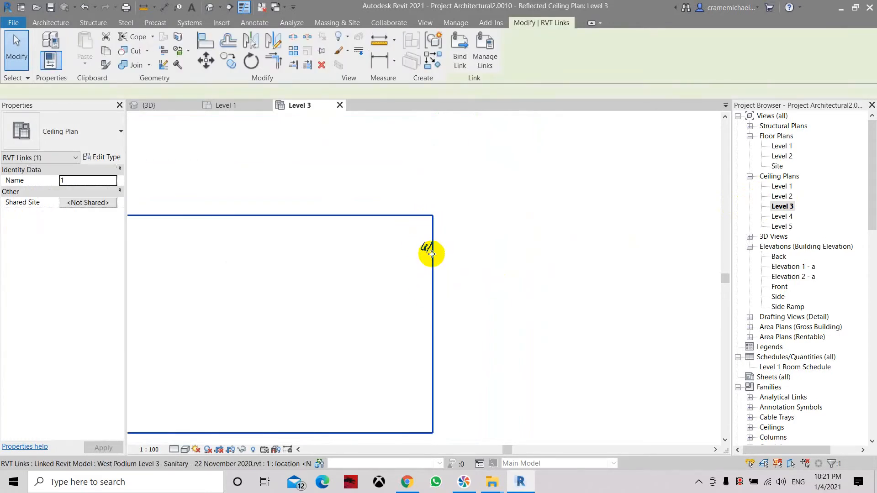
scroll(454, 225, down, 3)
scroll(514, 346, up, 2)
middle_drag(569, 208, 646, 360)
scroll(398, 155, up, 2)
scroll(393, 194, up, 8)
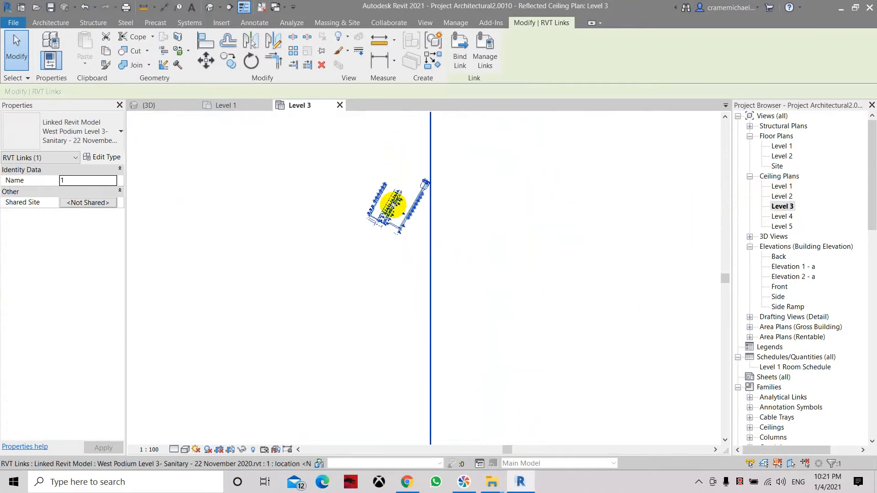
click(474, 257)
scroll(473, 251, down, 5)
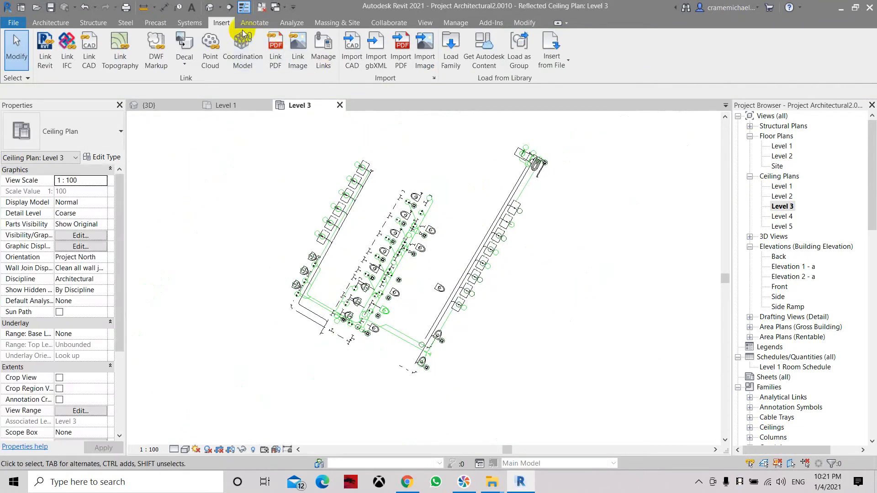
click(401, 23)
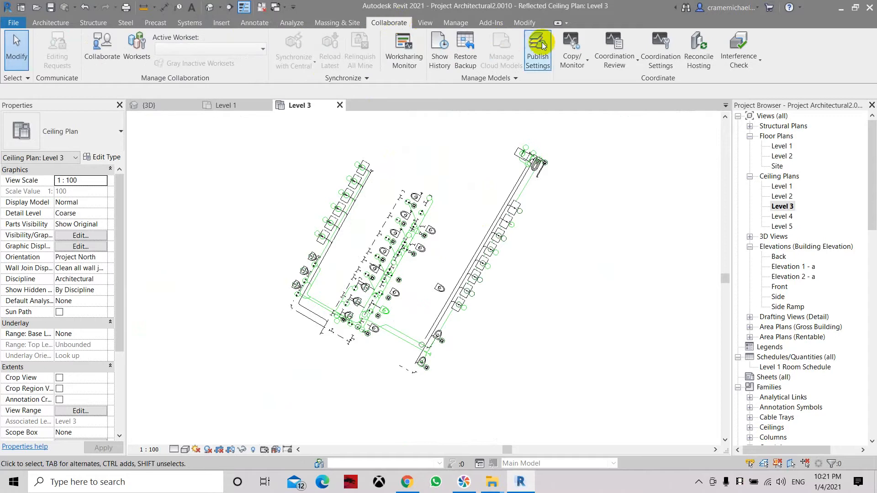
click(574, 63)
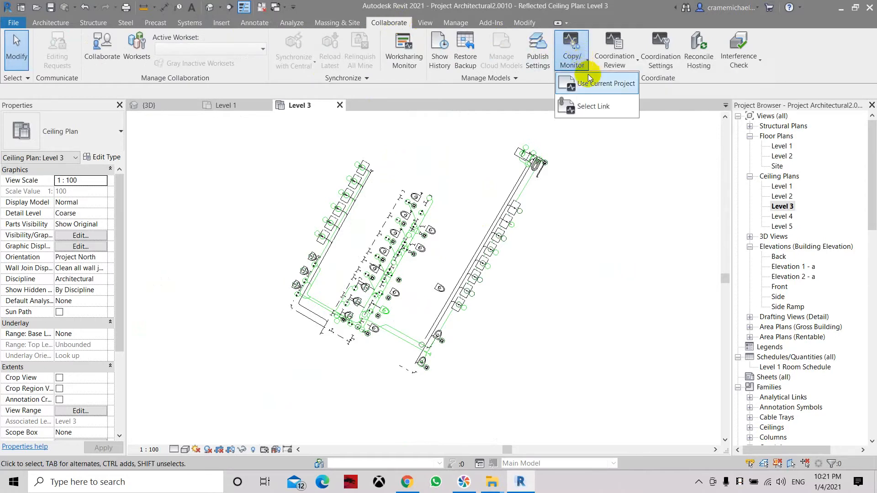
click(590, 104)
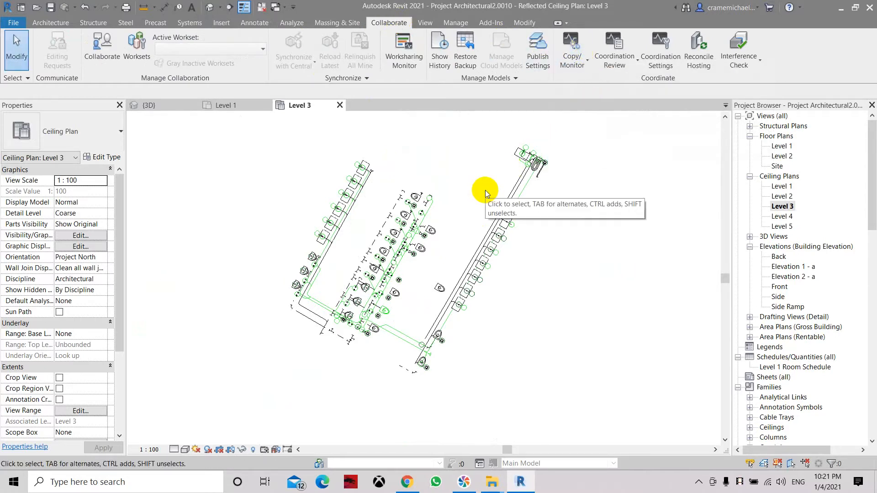
scroll(485, 190, down, 6)
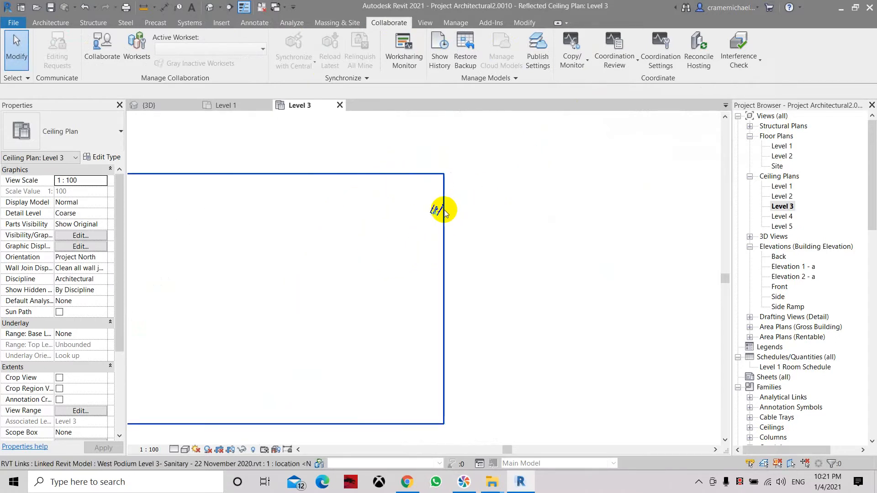
click(440, 208)
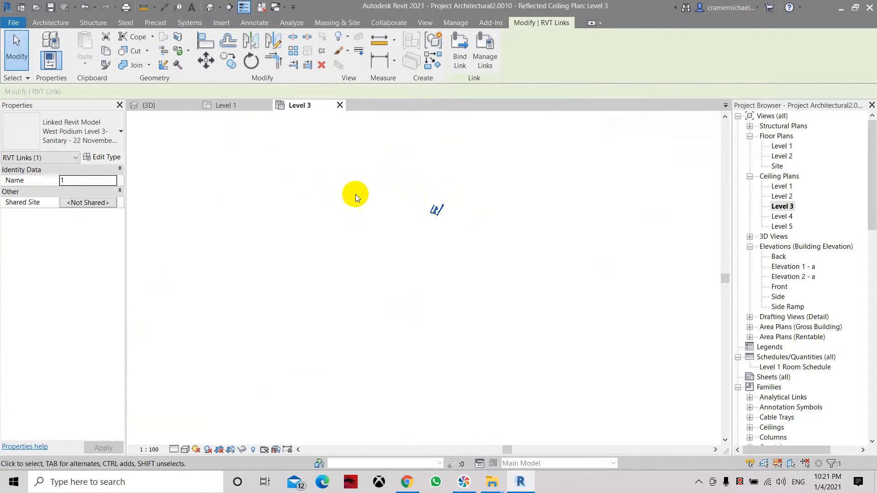
key(Escape)
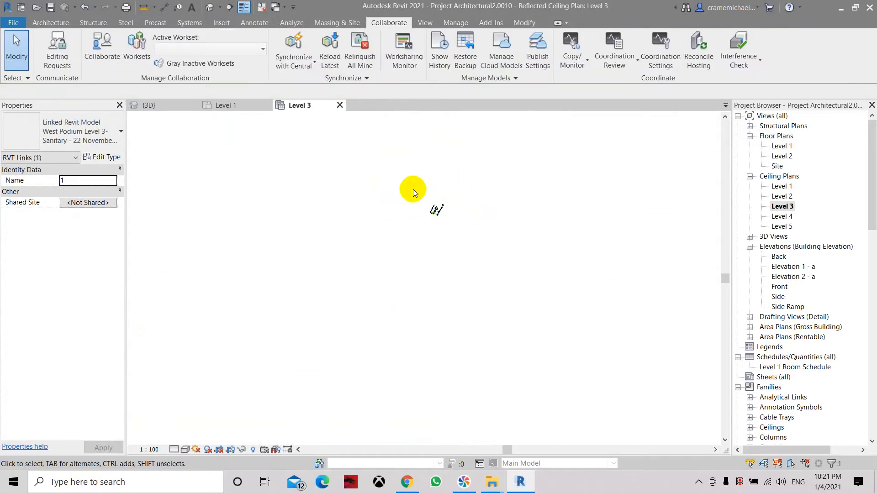
- Start Copy/Monitor on the linked West Podium Level 3 Sanitary model
click(572, 50)
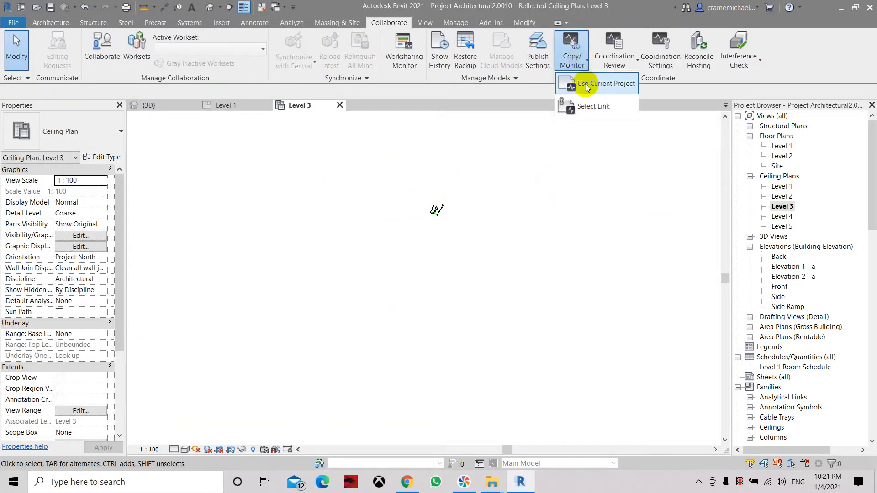
click(594, 83)
scroll(455, 188, down, 3)
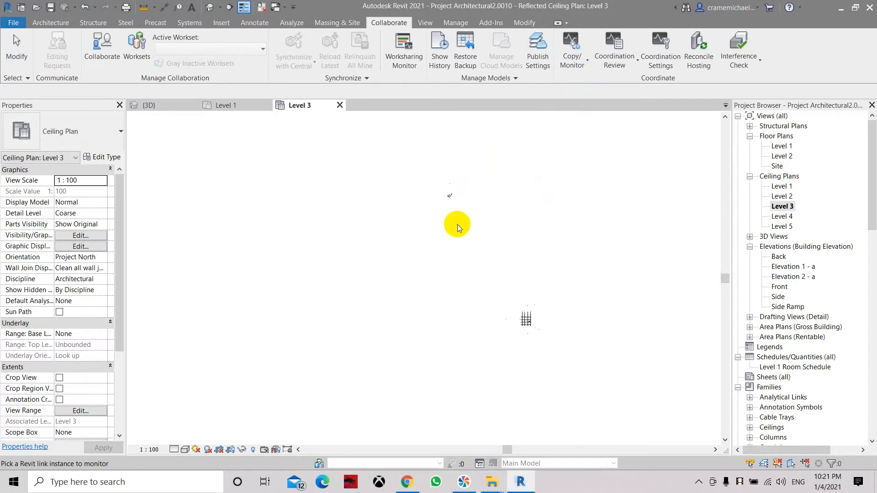
click(415, 195)
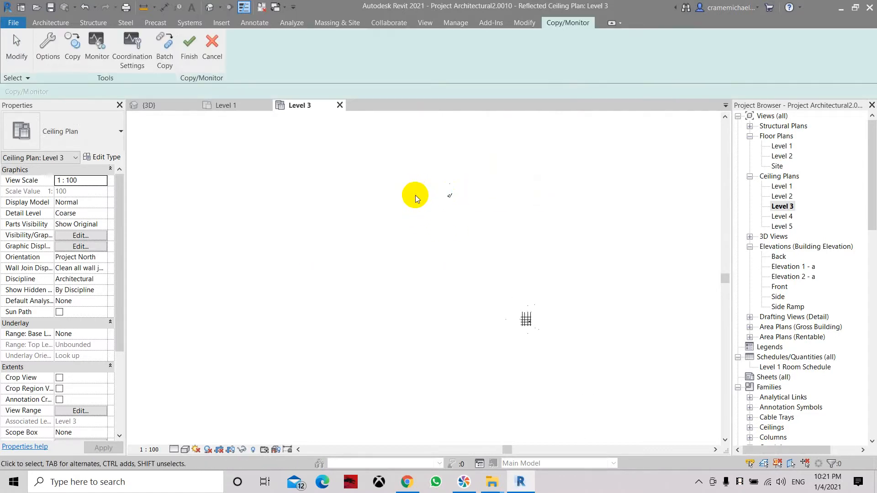
- Start copying multiple elements and select a toilet and the floor trap beside it in the linked sanitary model
click(76, 51)
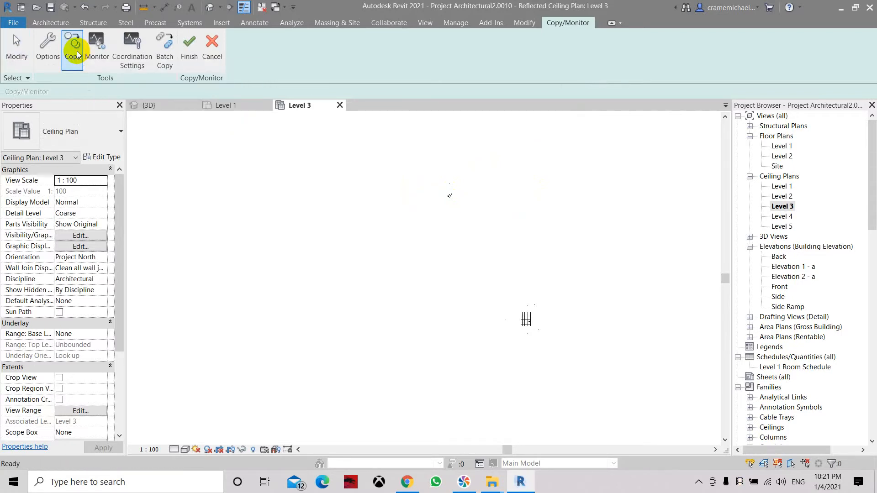
click(70, 91)
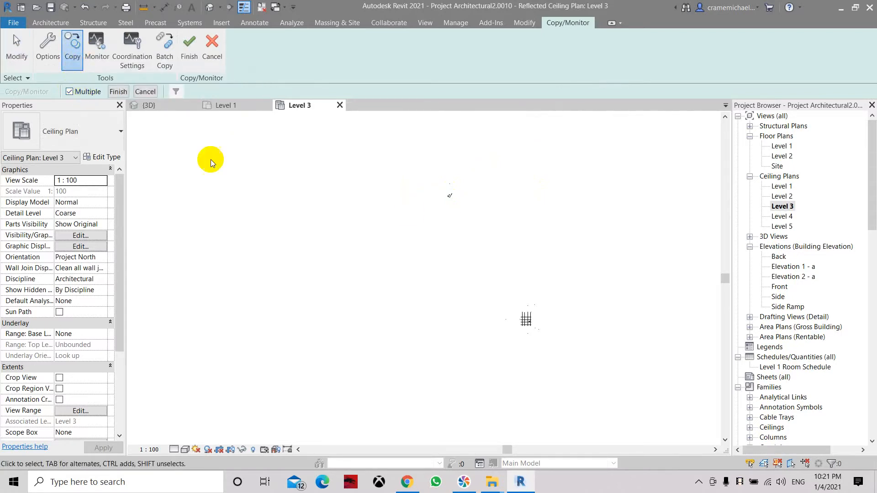
scroll(437, 165, up, 10)
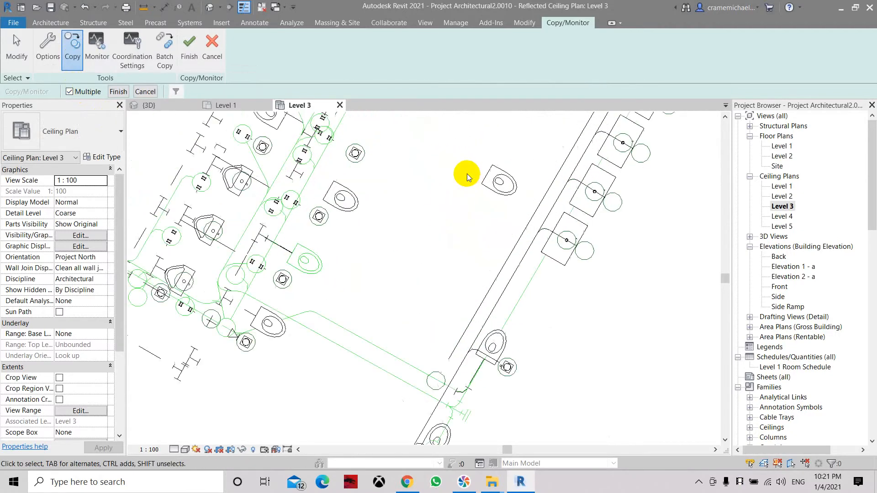
click(333, 198)
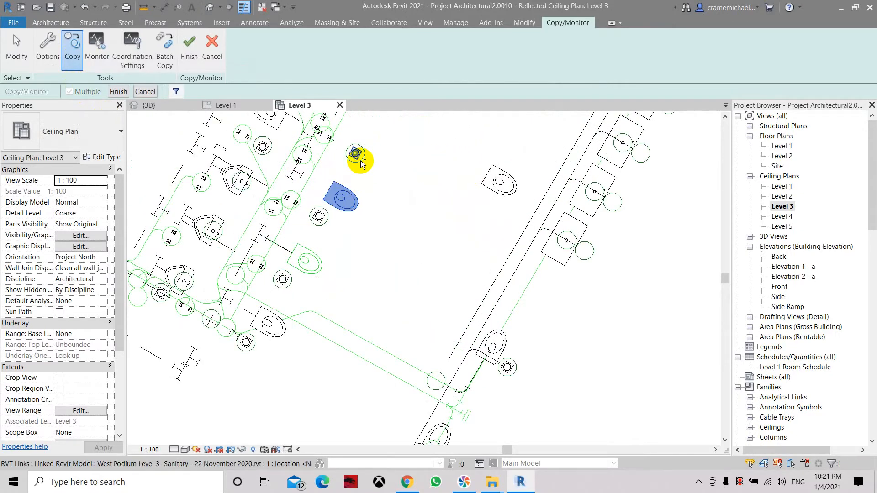
click(361, 161)
- Add the urinal nearest the row of washbasins on the outer wall to the multiple-copy selection
scroll(489, 344, down, 2)
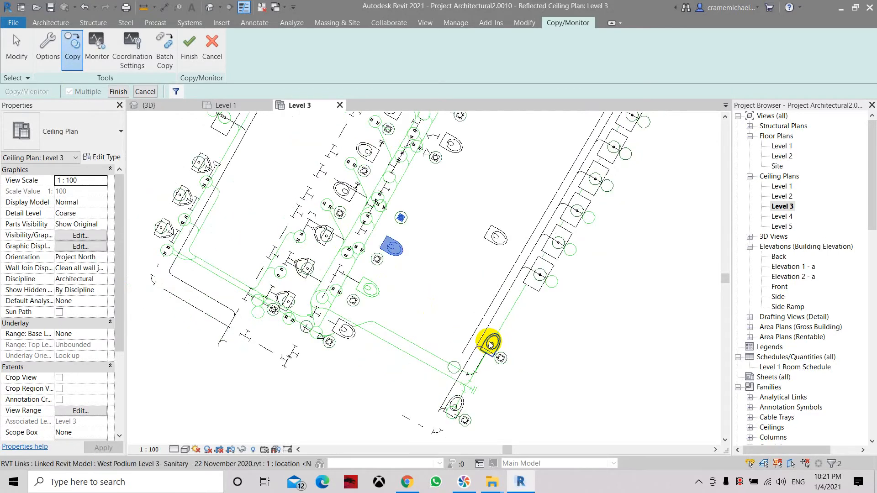
scroll(489, 345, down, 3)
scroll(452, 169, up, 4)
middle_drag(451, 233, 436, 264)
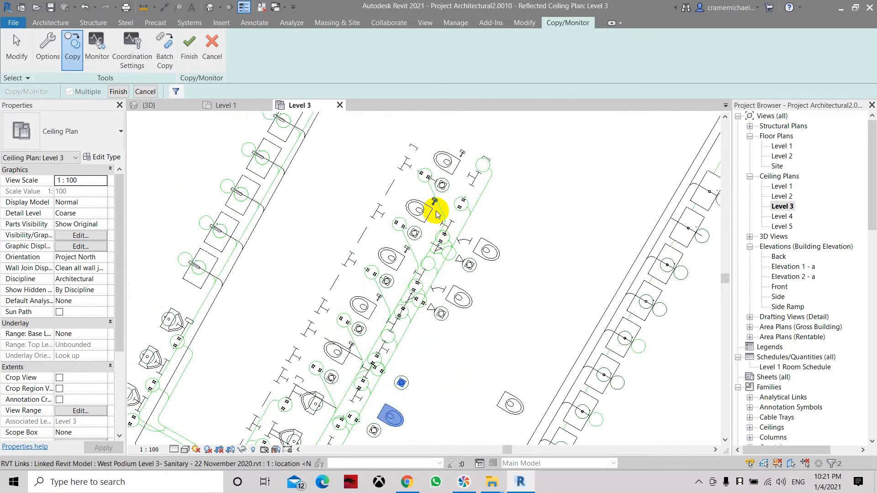
middle_drag(285, 259, 362, 205)
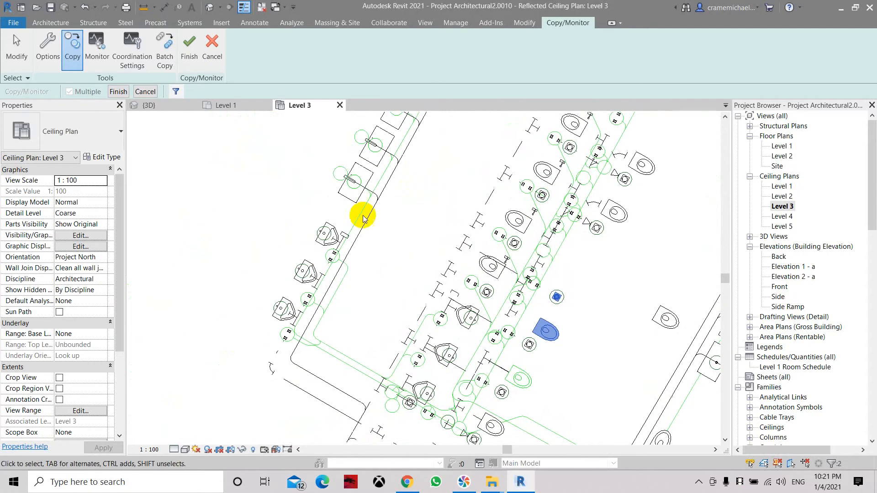
scroll(325, 244, up, 2)
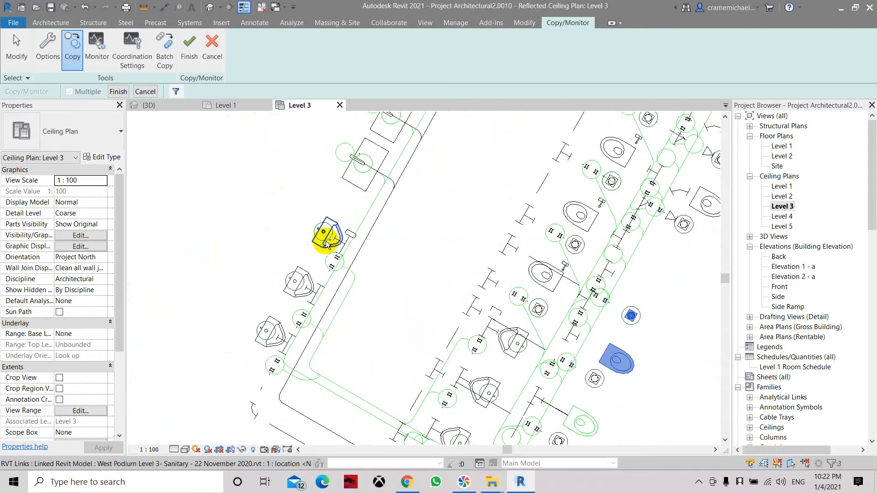
click(325, 244)
- Finish the multiple copy of the selected plumbing fixtures and complete the Copy/Monitor session
middle_drag(490, 294, 397, 155)
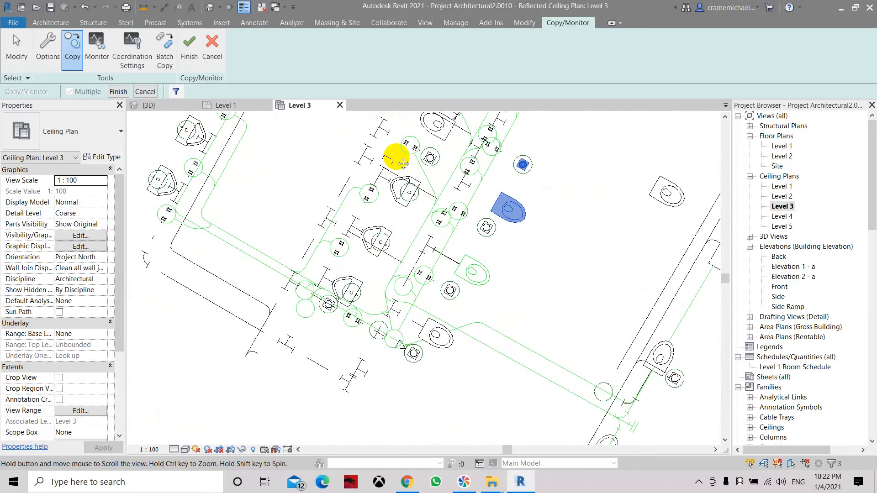
scroll(382, 336, up, 2)
scroll(383, 335, down, 5)
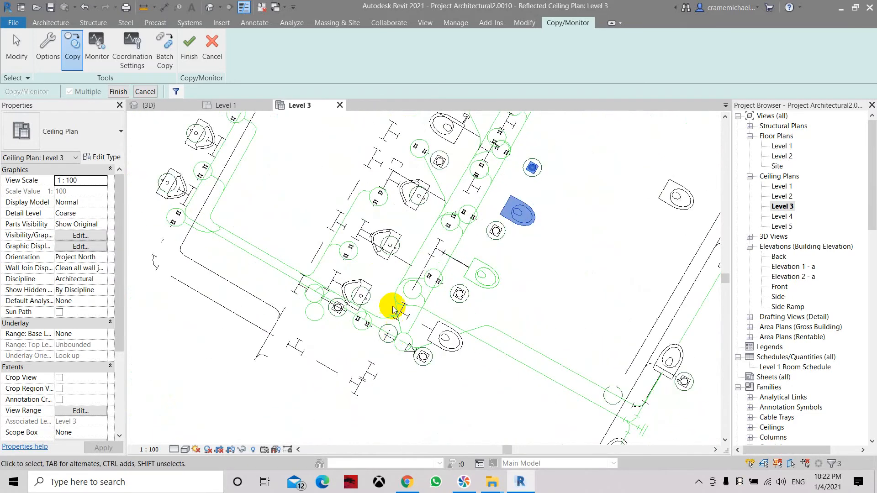
middle_drag(499, 337, 446, 333)
scroll(442, 354, up, 2)
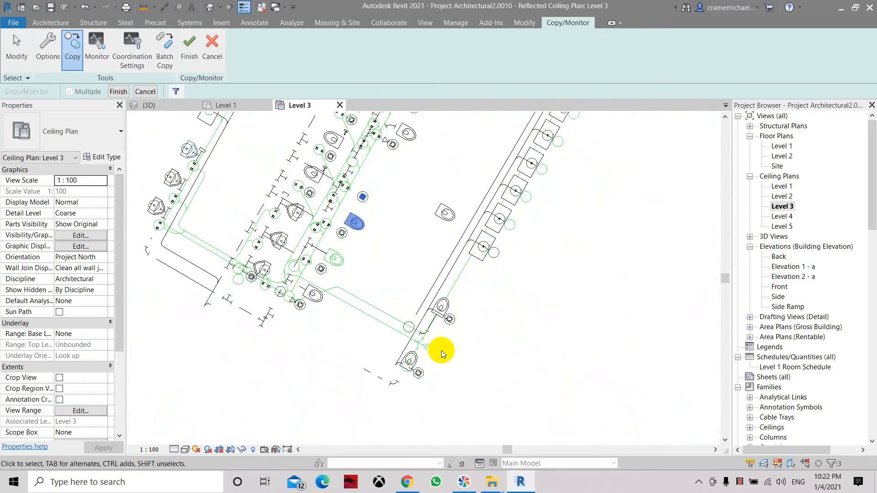
scroll(407, 268, down, 2)
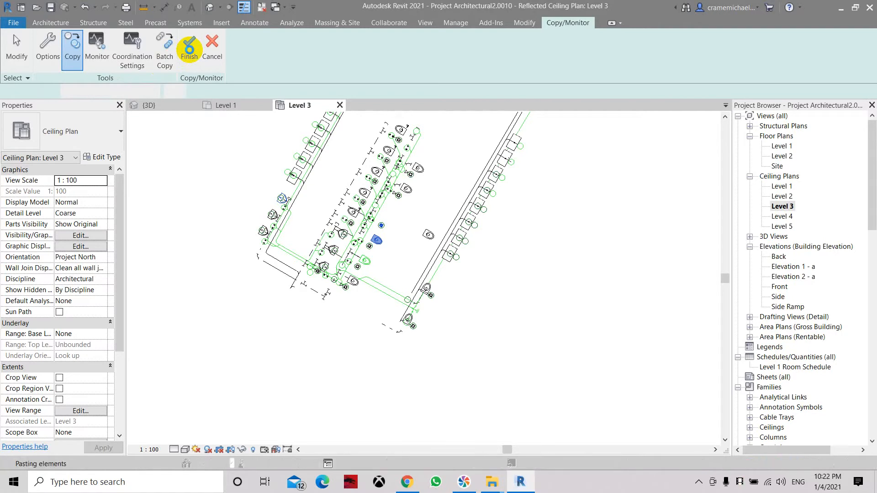
click(189, 48)
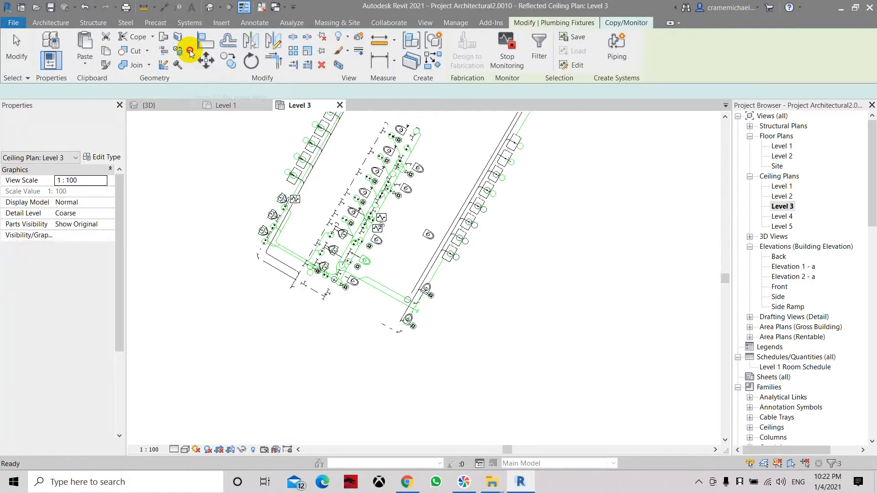
click(626, 23)
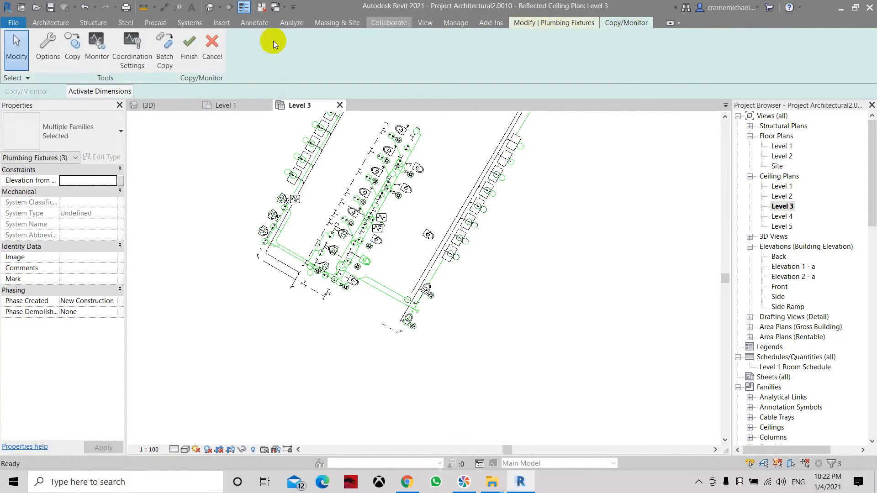
click(188, 50)
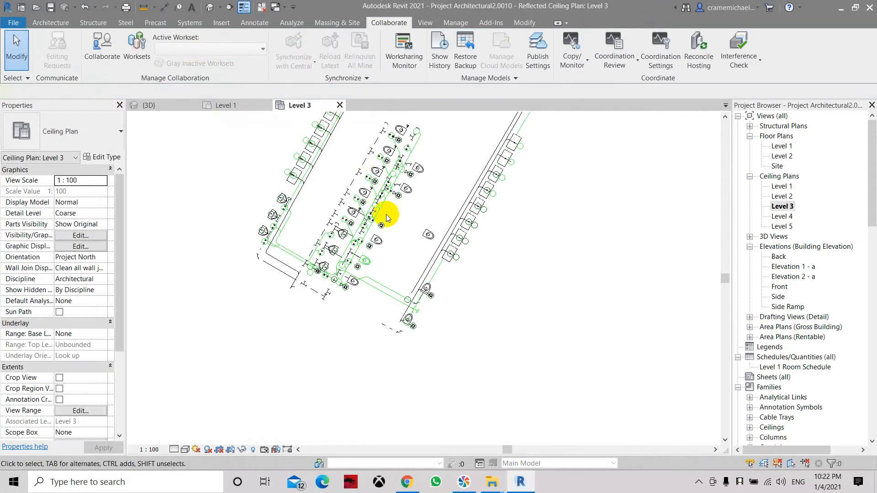
- Select the copied toilet in the Level 3 ceiling plan to check its family and properties
scroll(387, 230, up, 1)
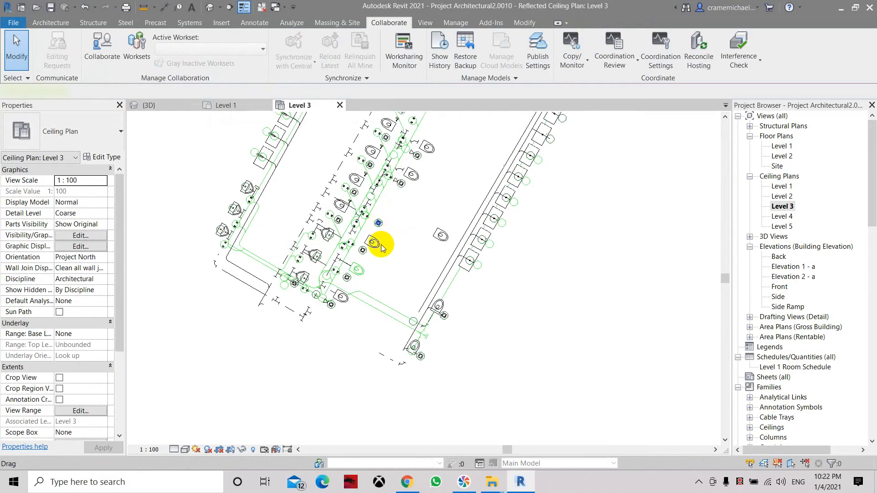
click(379, 242)
scroll(378, 249, up, 2)
click(375, 244)
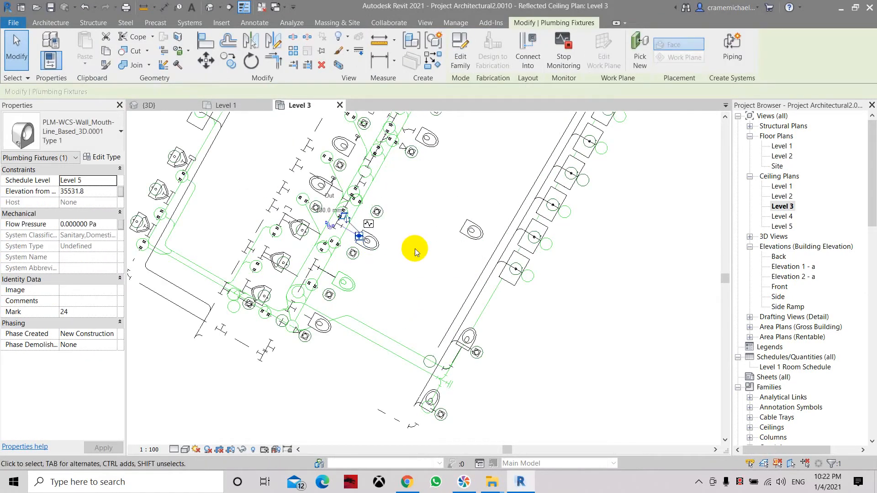
scroll(415, 249, down, 3)
scroll(415, 248, down, 2)
key(Escape)
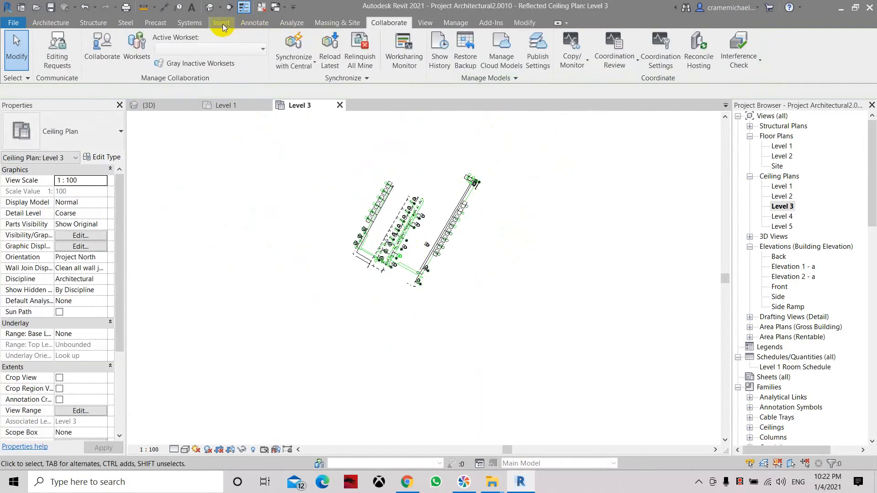
- Remove the linked West Podium Level 3 Sanitary model from the project through Manage Links
click(221, 23)
click(314, 54)
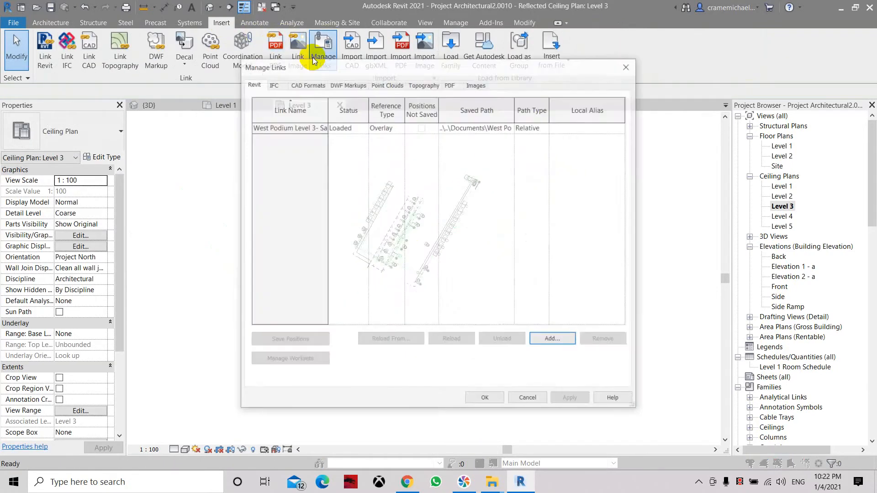
click(289, 126)
click(587, 346)
click(465, 259)
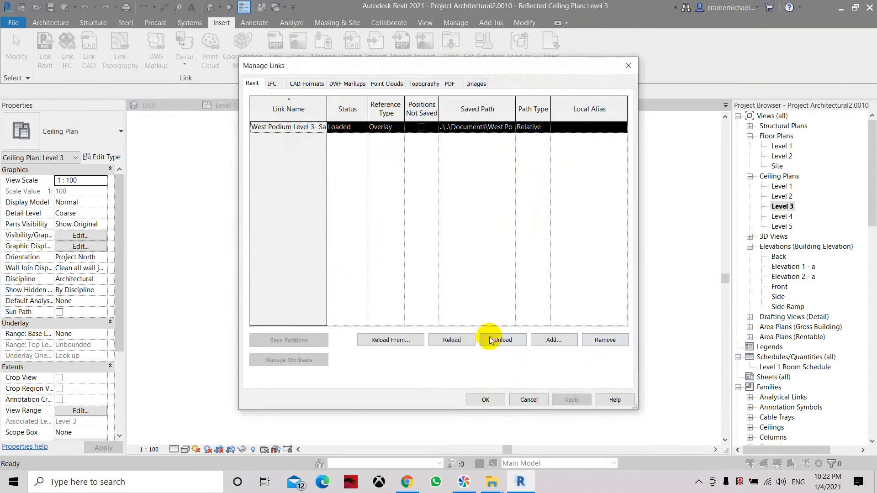
click(496, 401)
- Try to copy the three monitored plumbing fixtures to an empty spot beside grid D
drag(311, 201, 508, 339)
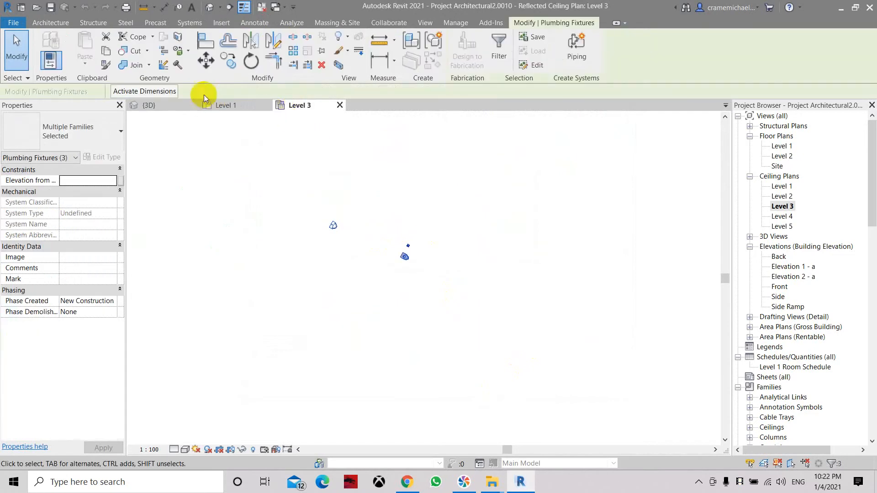
click(225, 67)
click(375, 220)
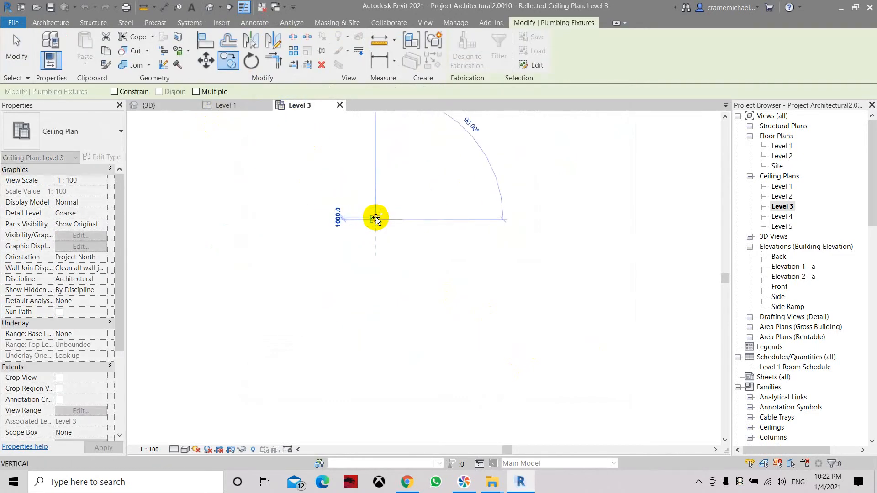
scroll(551, 334, up, 8)
scroll(383, 283, up, 5)
click(343, 277)
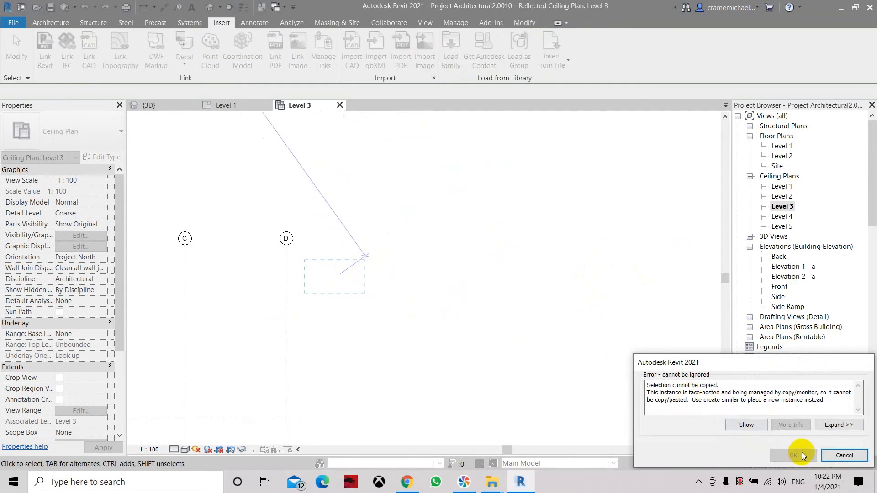
click(843, 455)
scroll(483, 310, down, 10)
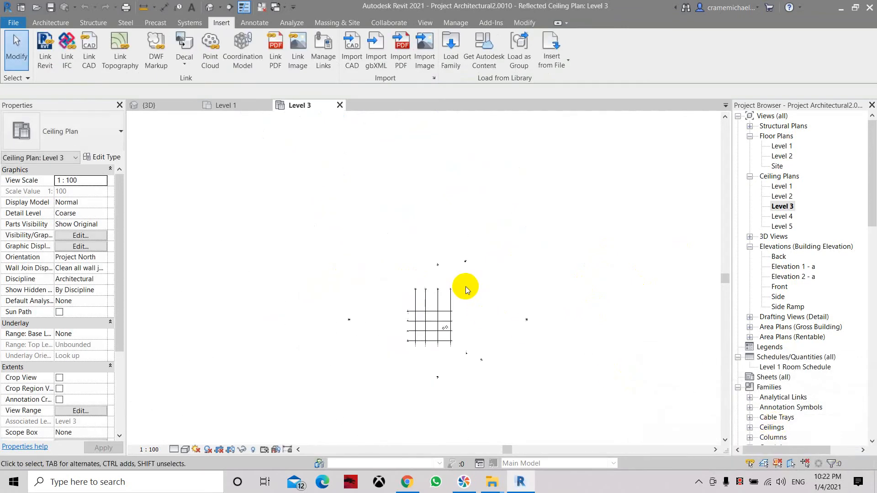
scroll(407, 189, up, 3)
scroll(406, 189, down, 3)
middle_drag(407, 189, 397, 316)
scroll(401, 308, down, 4)
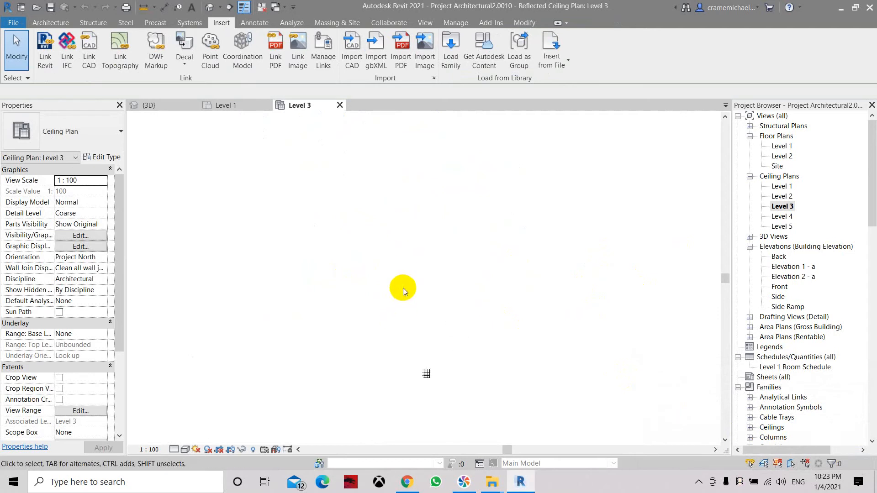
scroll(405, 264, up, 5)
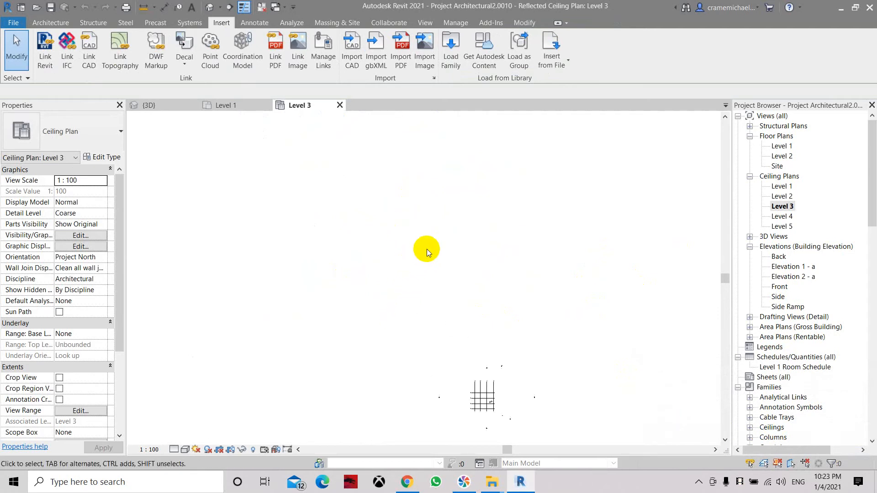
scroll(416, 254, down, 3)
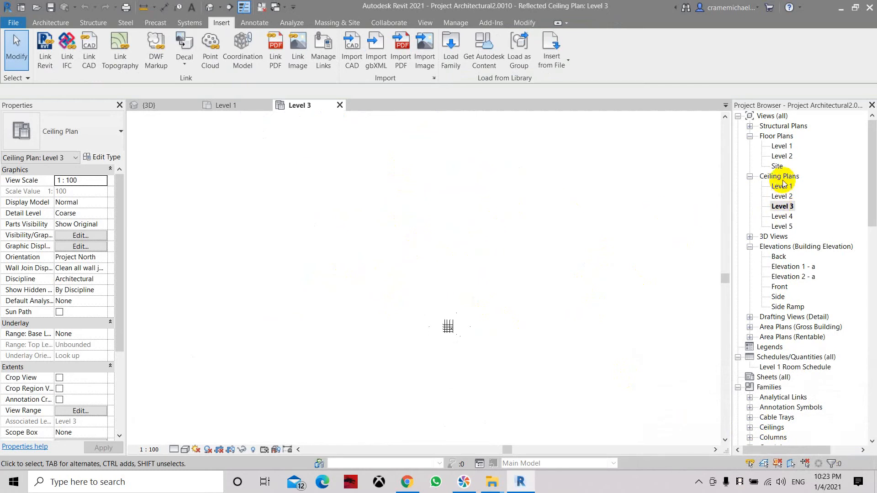
- Open the Level 1 floor plan and bring the whole building into view
double_click(782, 146)
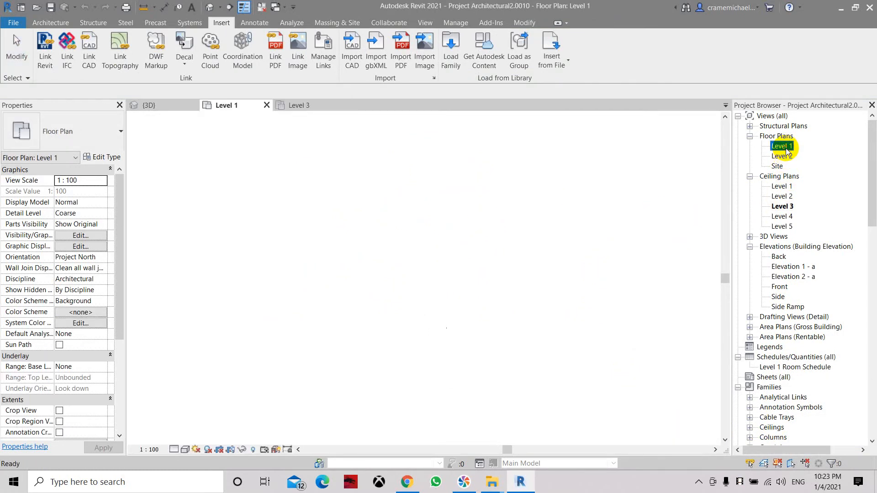
middle_drag(470, 195, 449, 323)
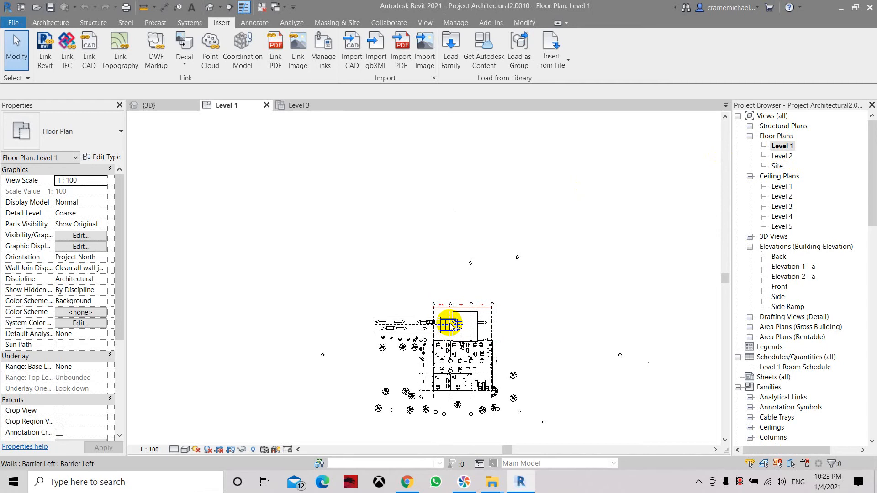
middle_click(450, 325)
middle_click(449, 325)
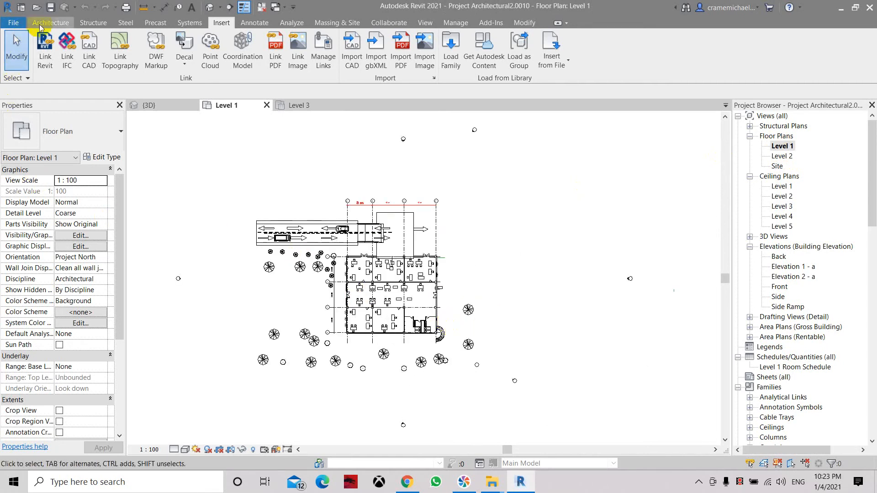
- Start placing a plumbing fixture and review the toilet, urinal and floor trap types available in the project
click(189, 23)
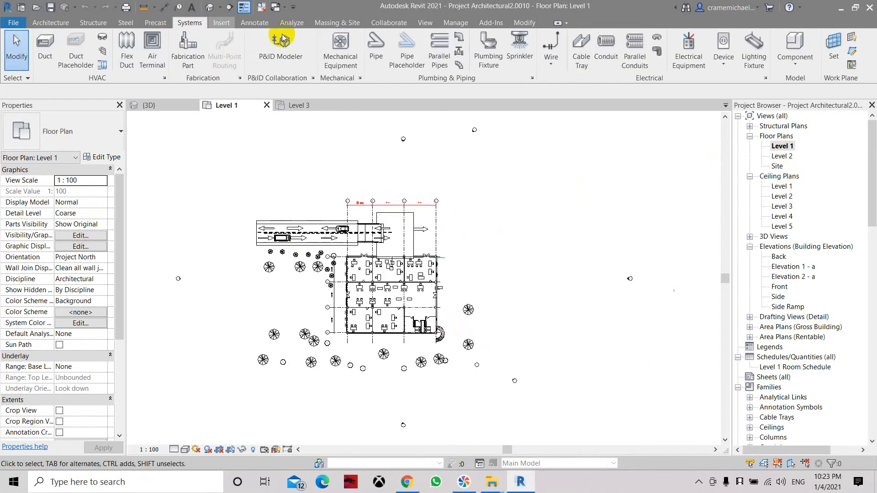
click(484, 58)
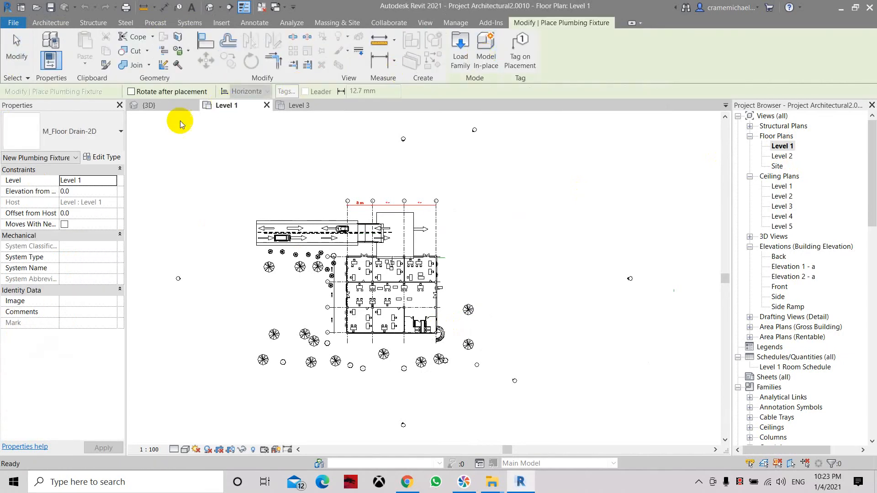
click(101, 141)
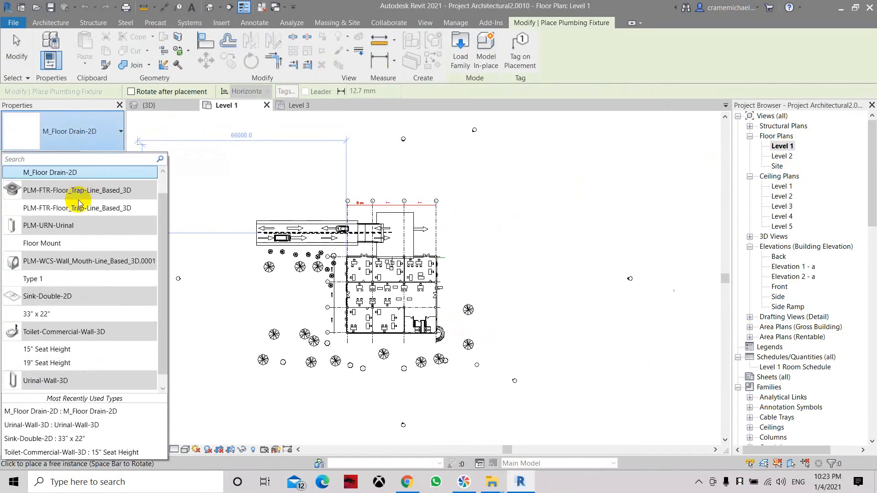
mouse_move(74, 211)
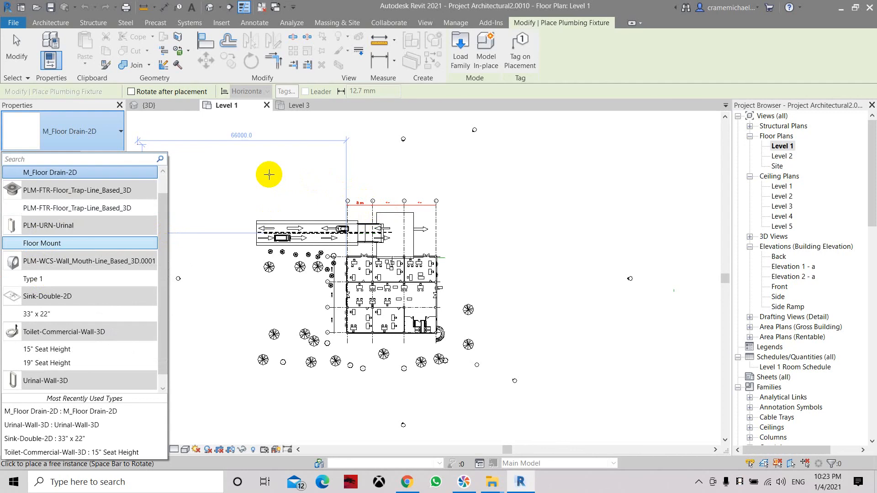
click(311, 179)
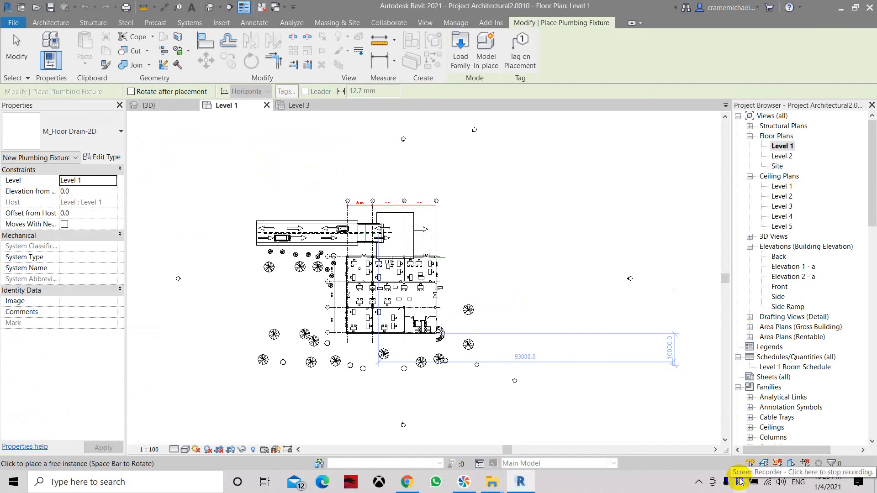